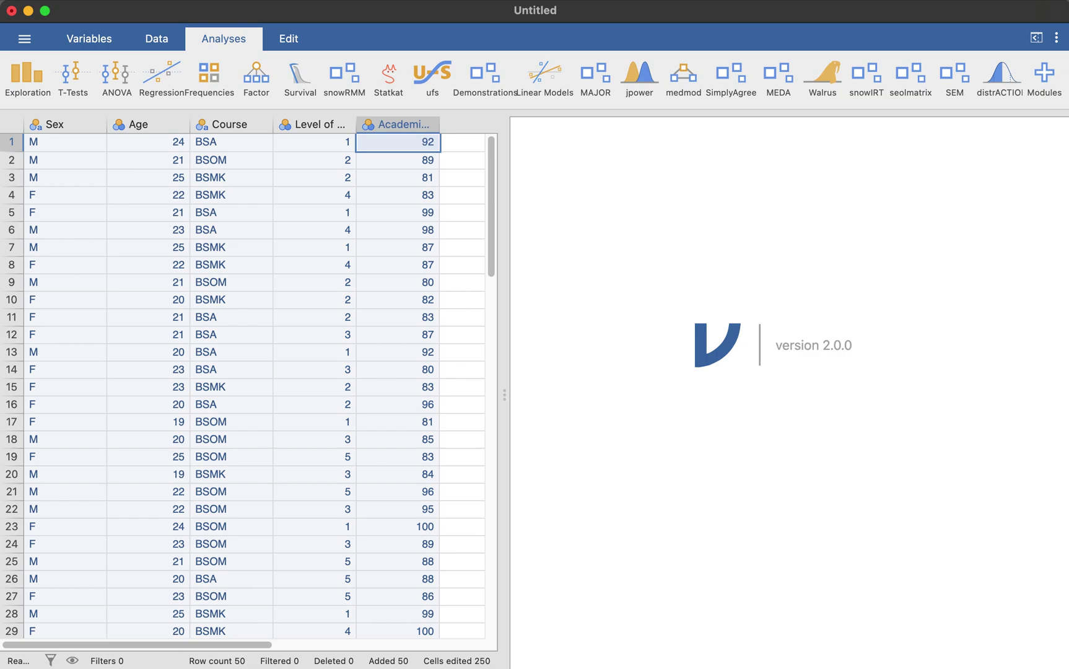
# - Look over the 50-row student data grid and open the Exploration analyses list
pyautogui.click(234, 204)
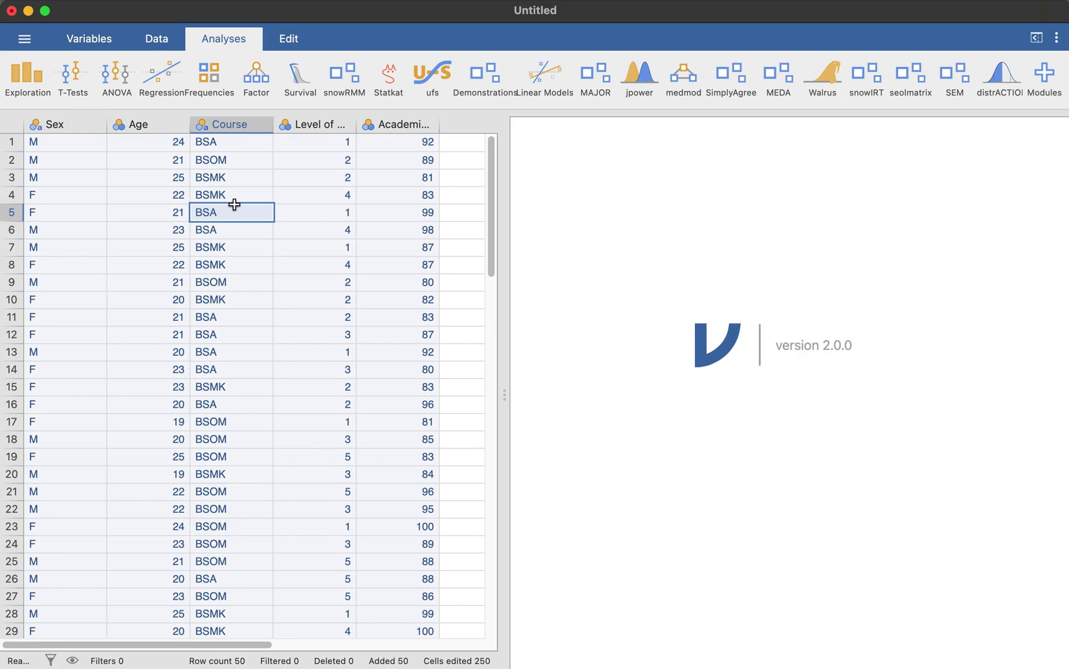
pyautogui.click(83, 145)
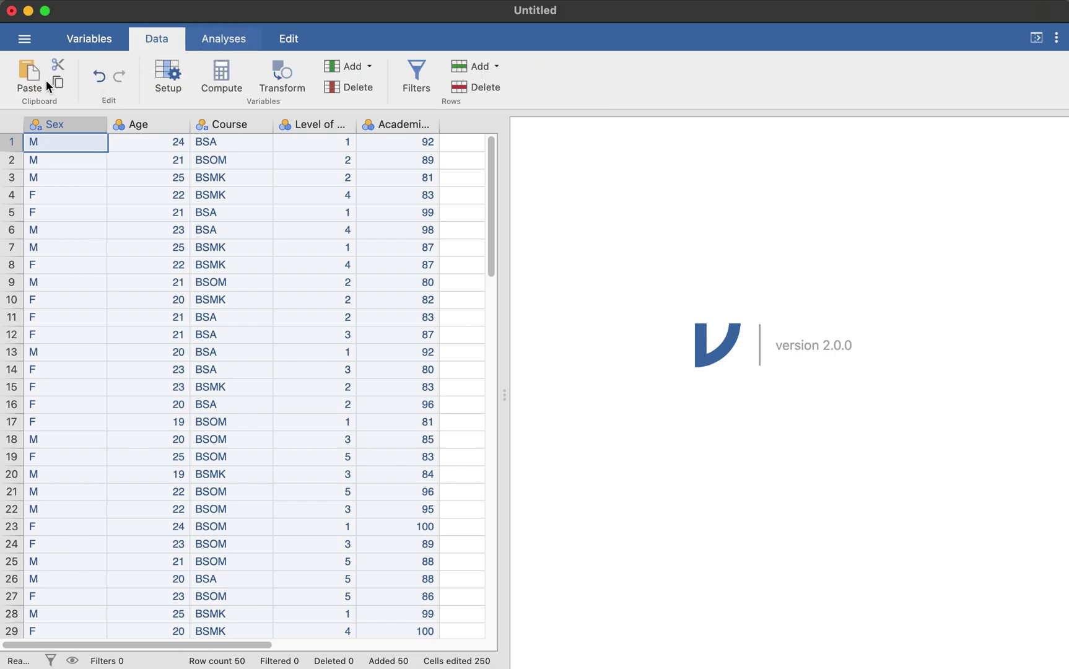
pyautogui.click(36, 79)
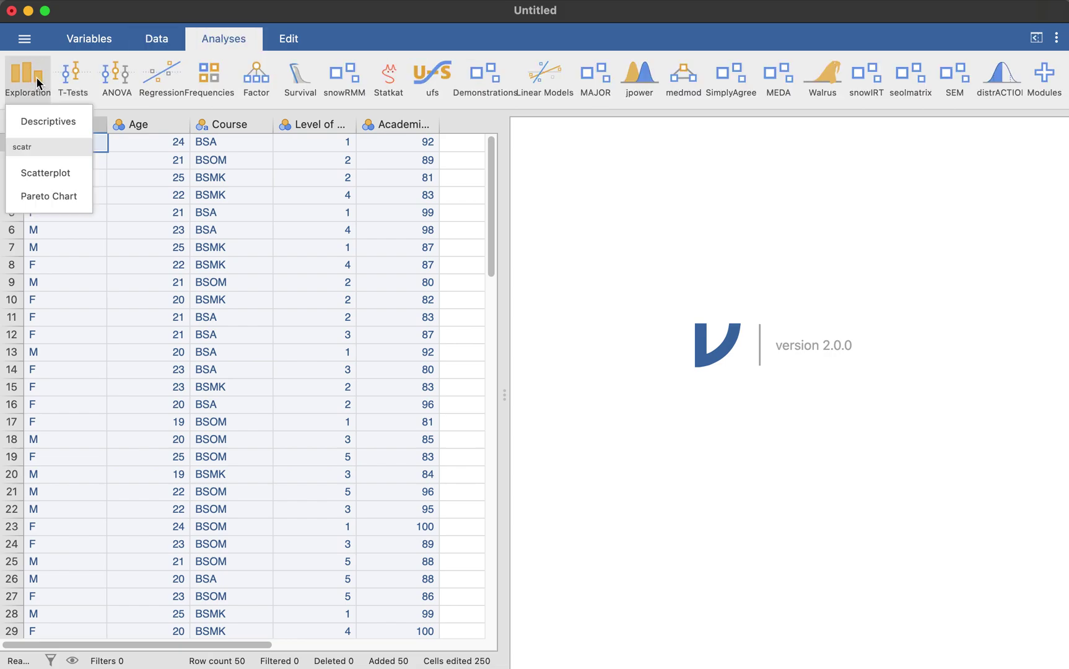
# - Start a Descriptives analysis and select Sex in its variable list
pyautogui.press('Return')
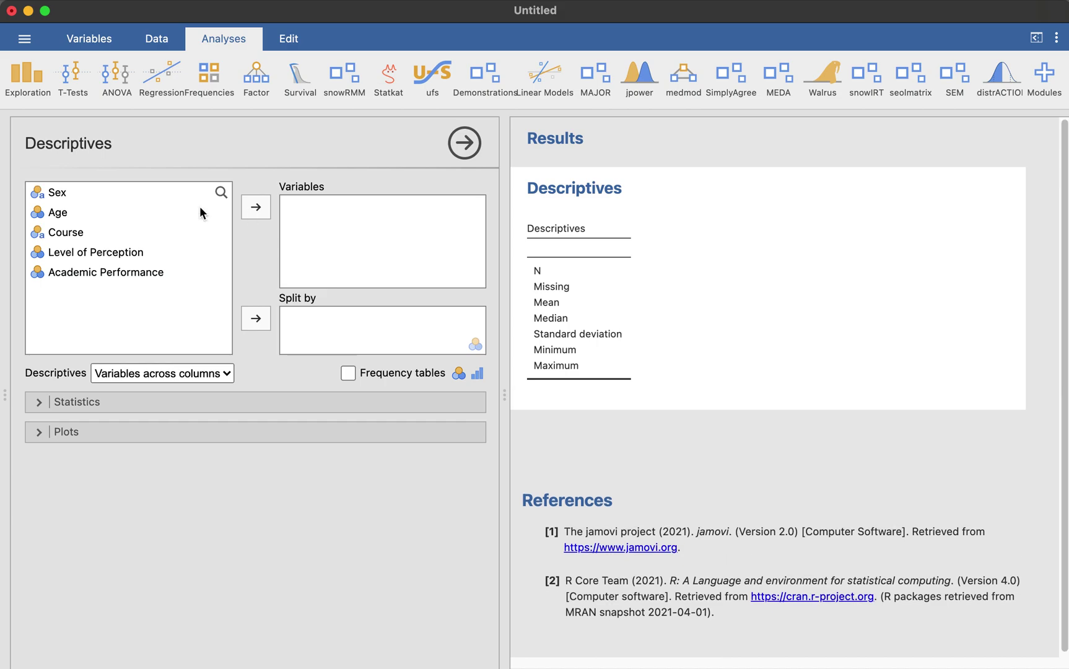
pyautogui.click(165, 200)
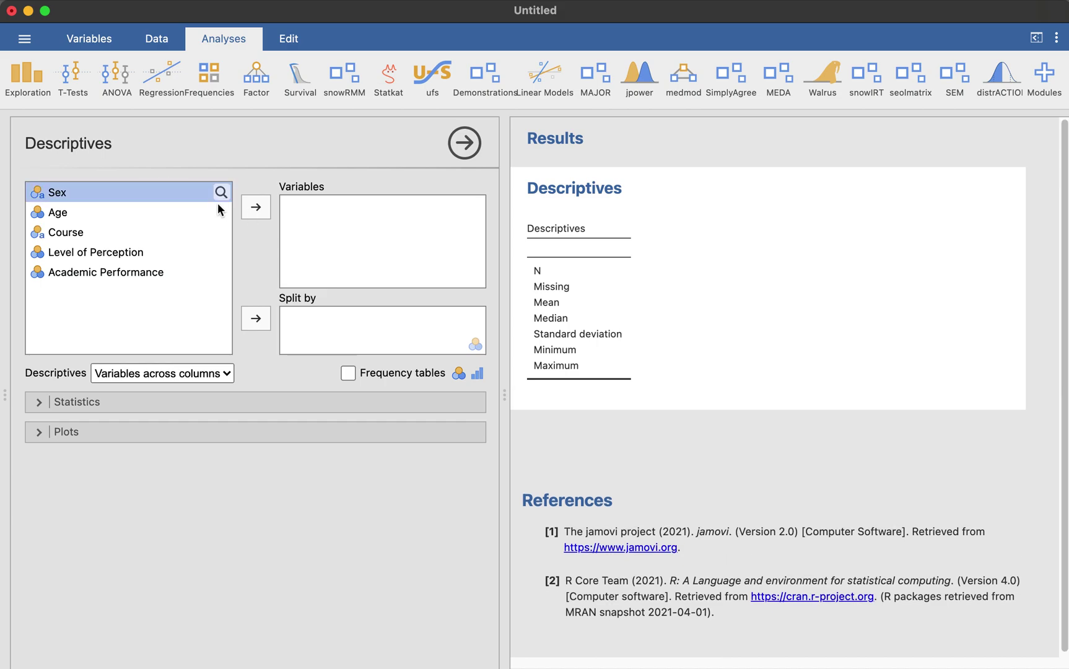
# - Add Sex, Age and Course to the Descriptives variables
pyautogui.click(257, 209)
pyautogui.click(257, 209)
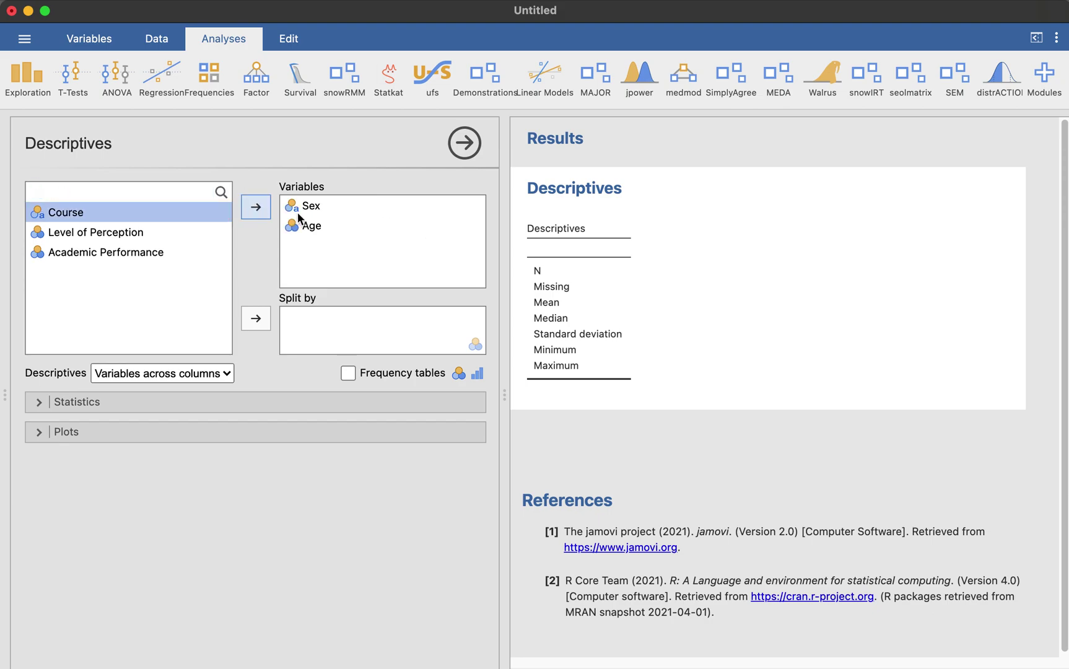
pyautogui.click(257, 208)
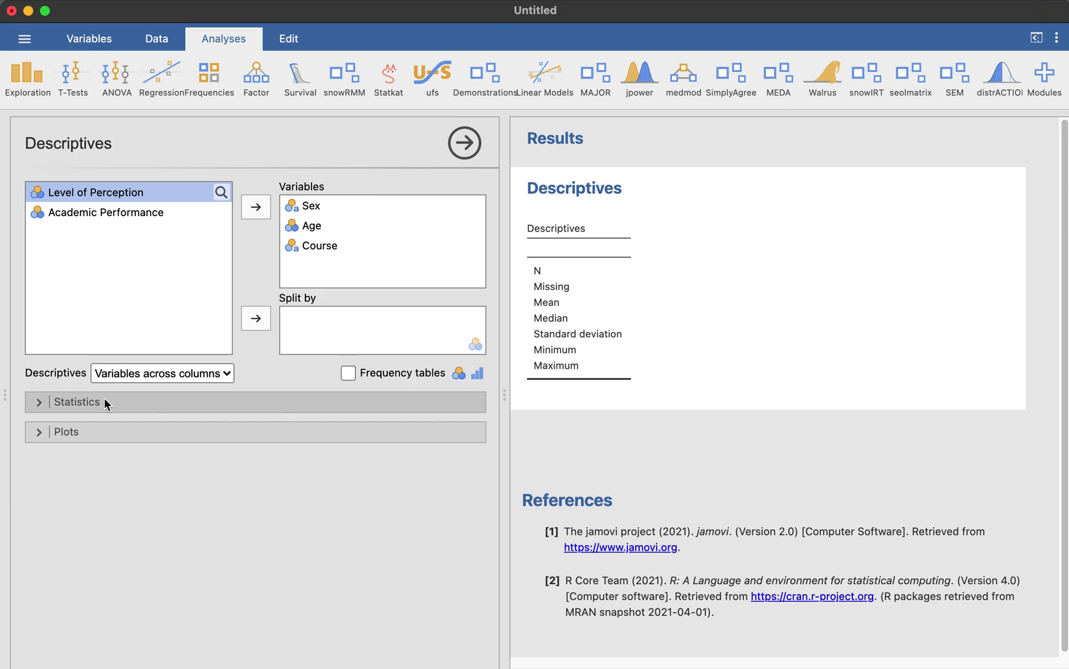
# - Uncheck Missing, Minimum, Maximum, Std. deviation and N under Statistics
pyautogui.click(35, 402)
pyautogui.click(79, 452)
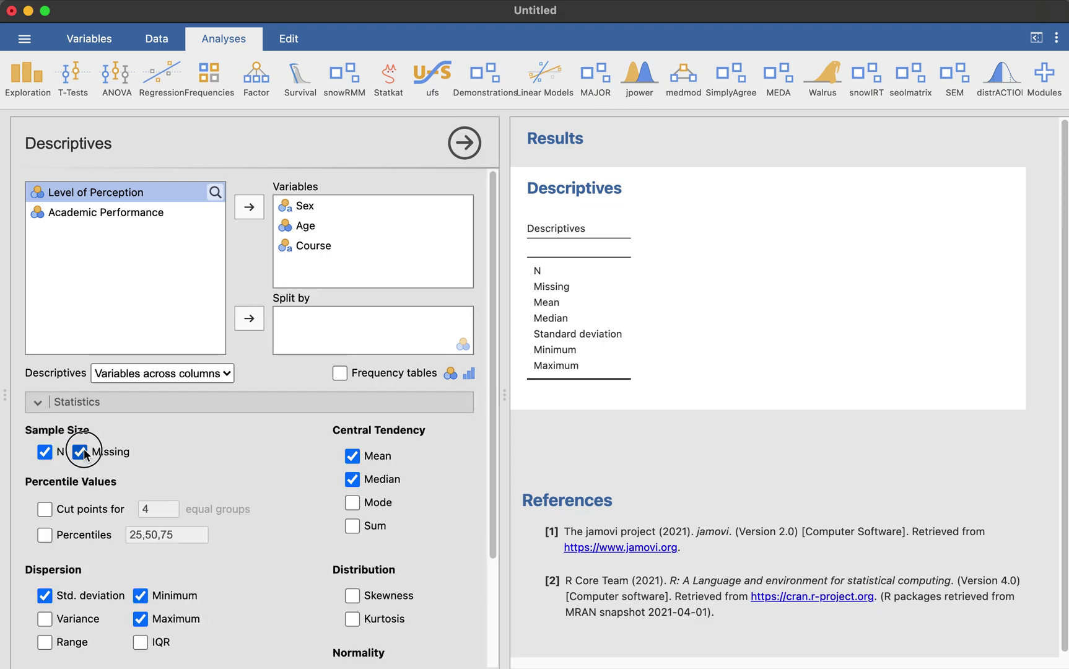
pyautogui.click(141, 596)
pyautogui.click(141, 619)
pyautogui.click(45, 595)
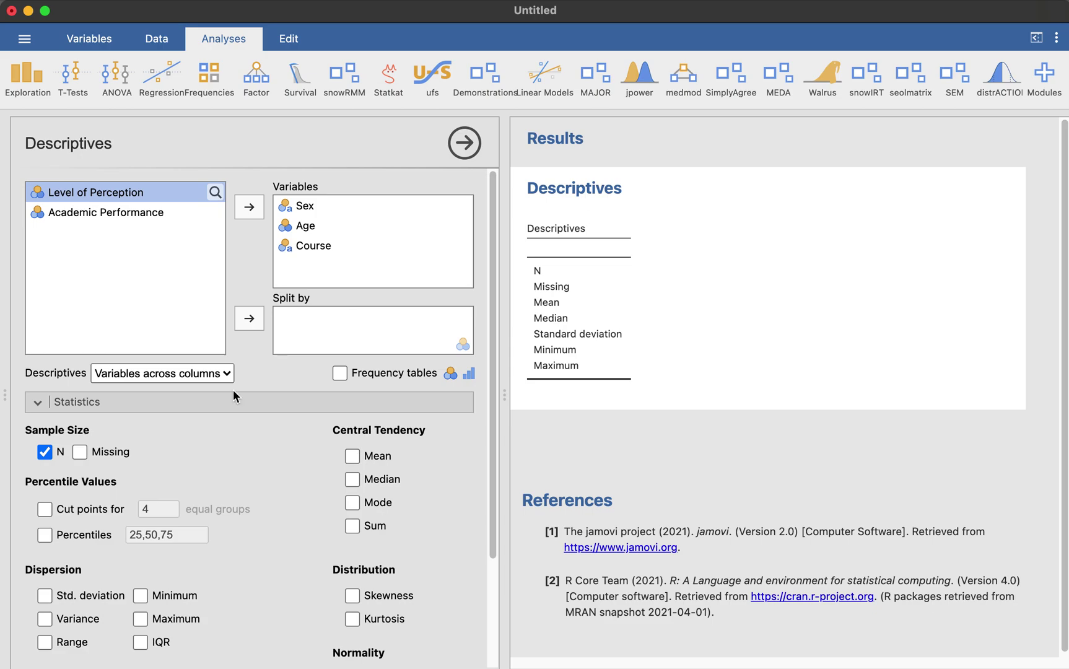
pyautogui.click(45, 453)
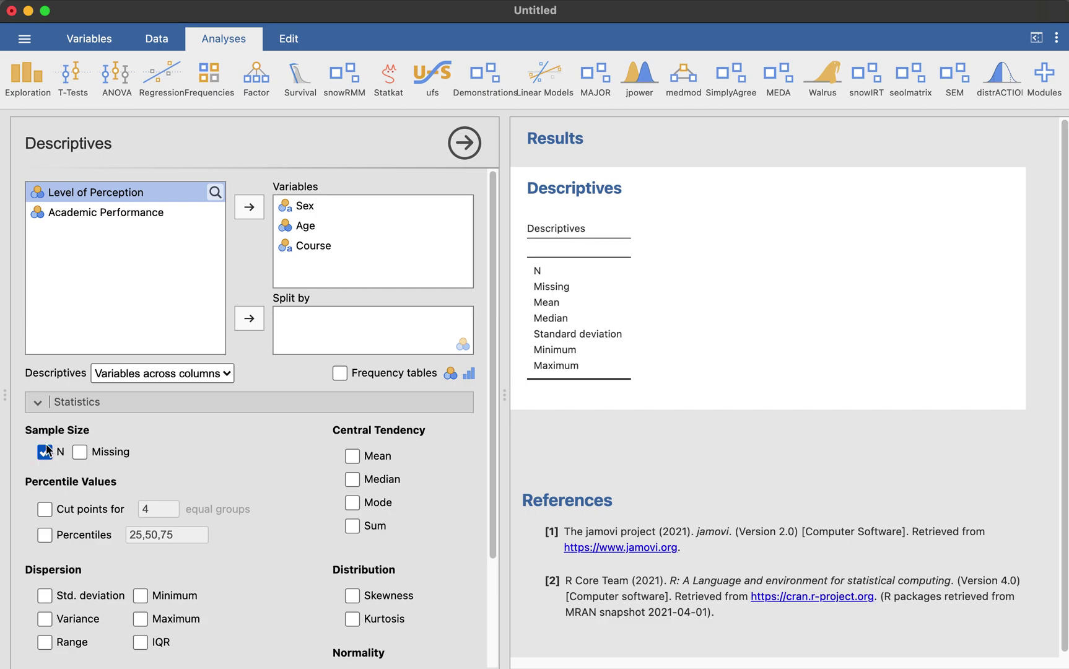
pyautogui.click(36, 402)
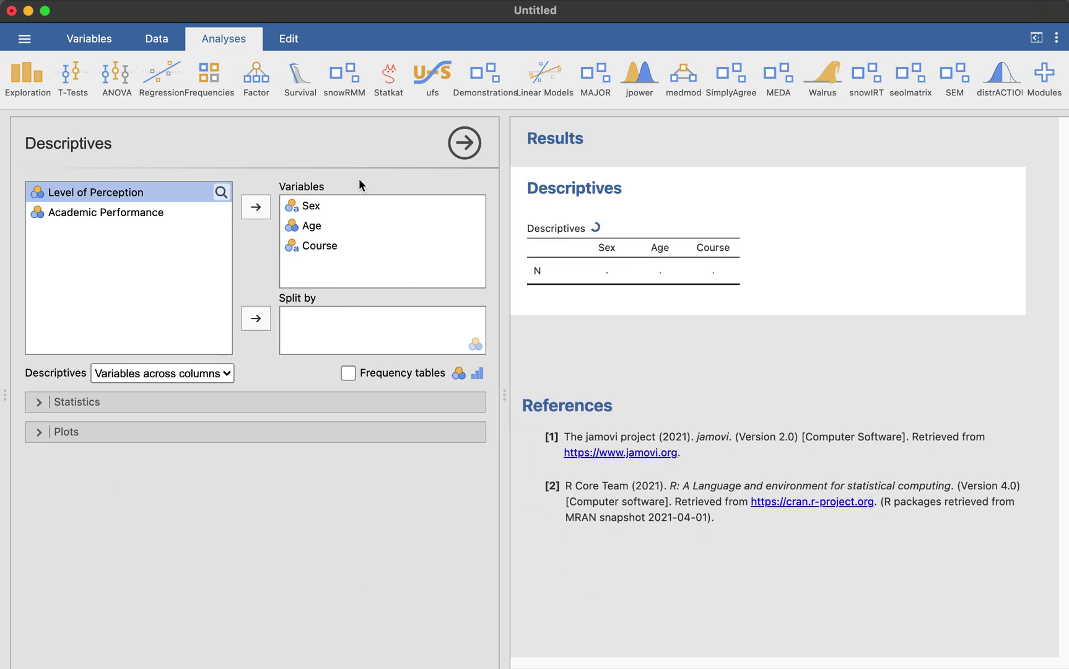
# - Turn on frequency tables and review counts and percentages for Sex, Age and Course
pyautogui.click(348, 373)
pyautogui.click(669, 225)
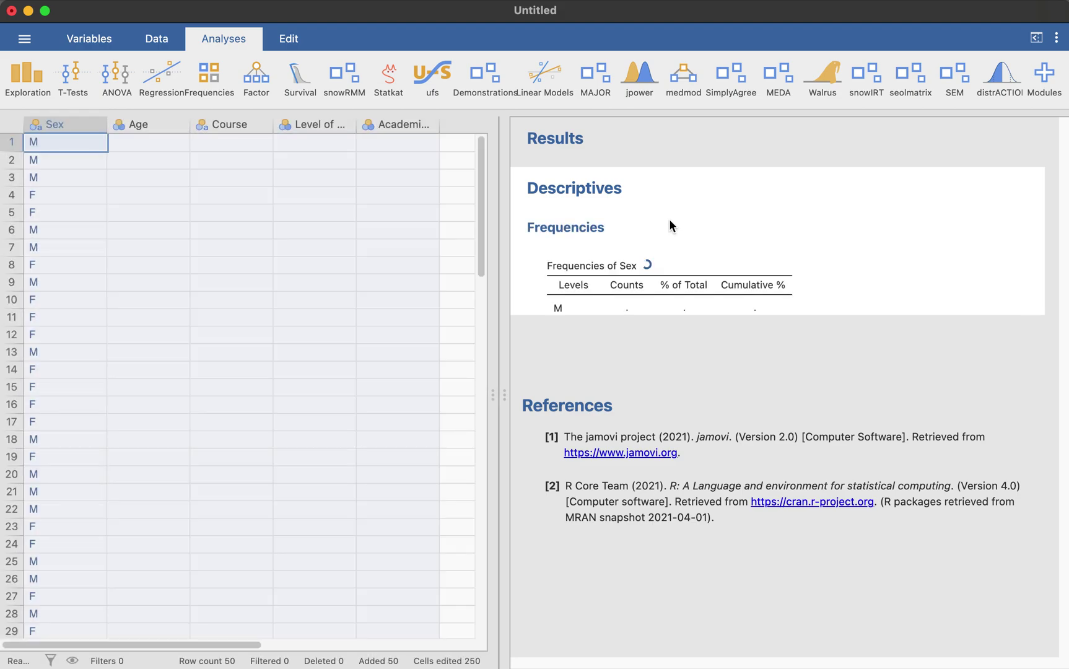
pyautogui.click(669, 218)
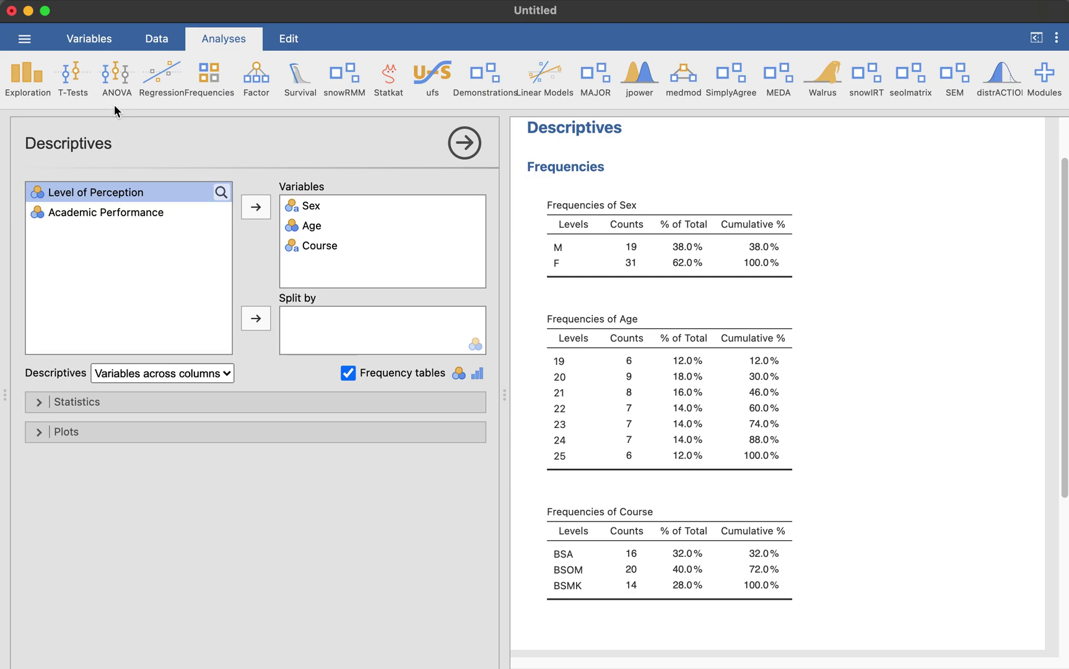
# - Open a second, empty Descriptives analysis from the Exploration menu
pyautogui.click(204, 44)
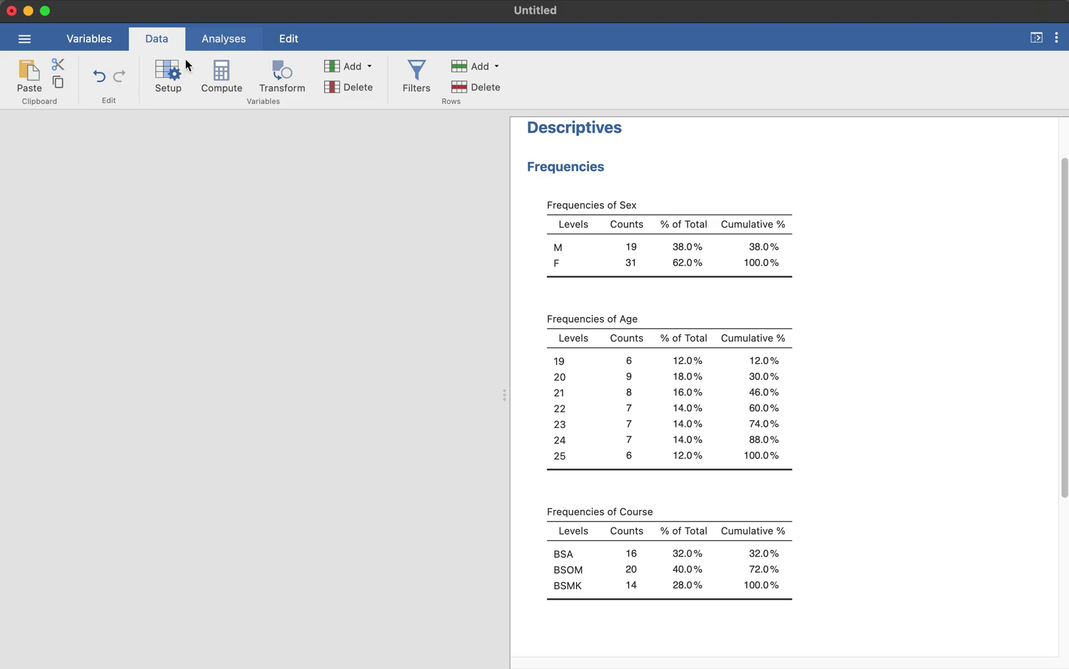
pyautogui.click(196, 44)
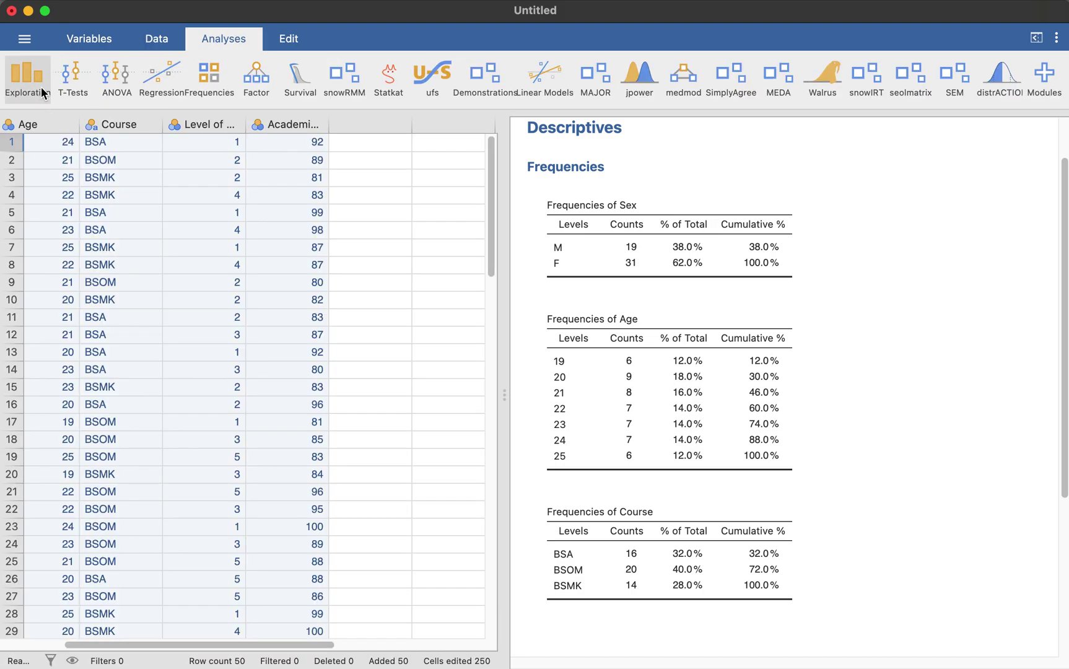
pyautogui.click(41, 87)
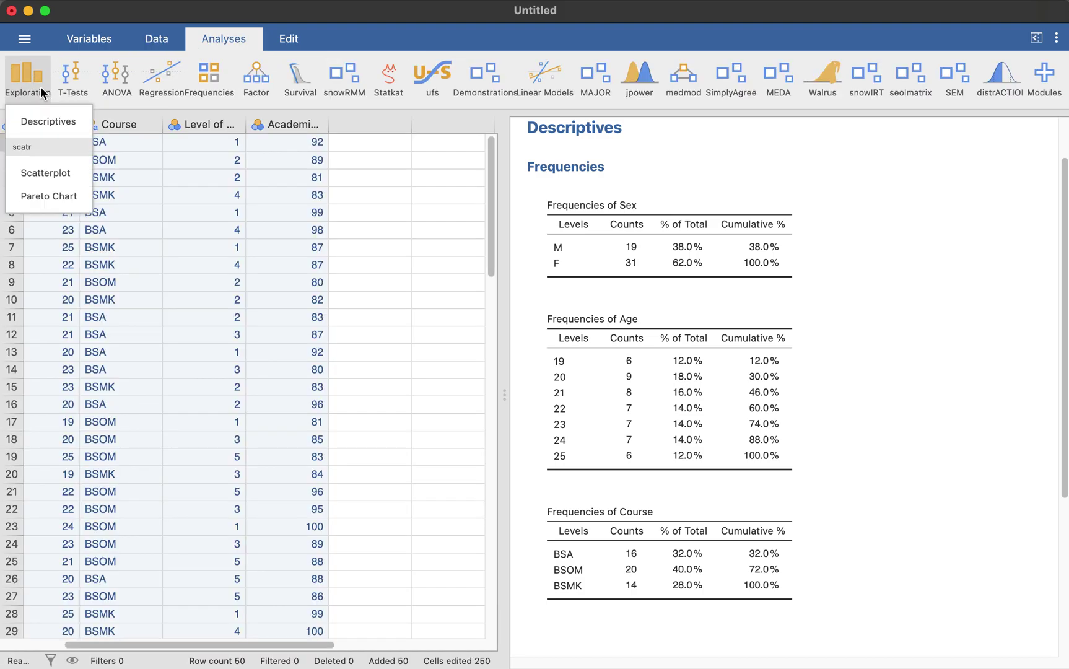
pyautogui.click(61, 125)
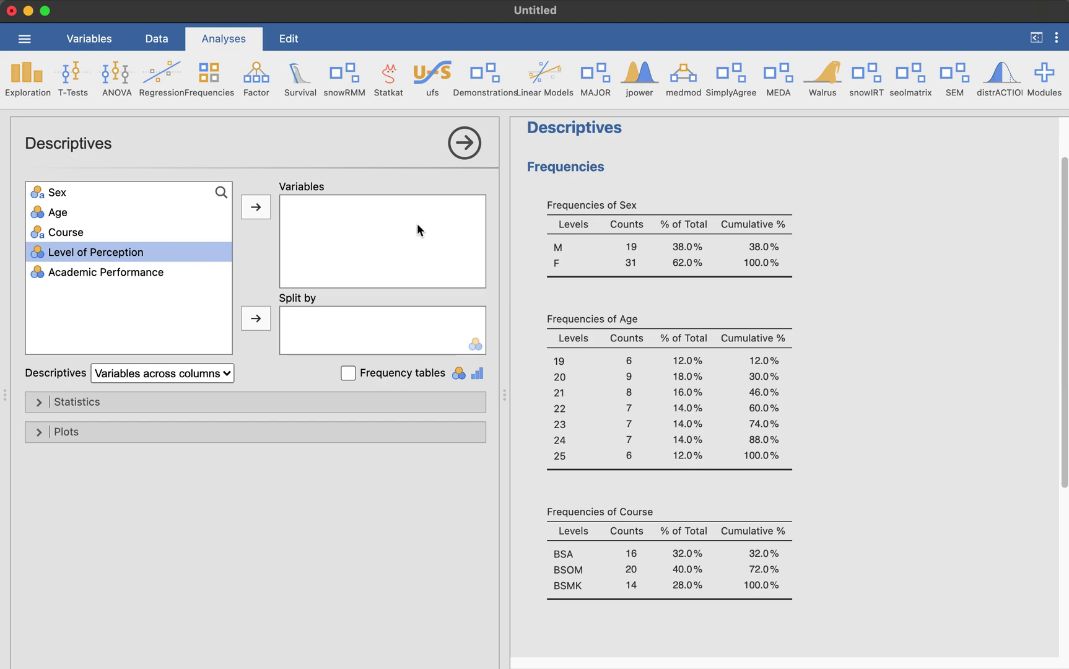
pyautogui.moveTo(418, 224); pyautogui.dragTo(417, 225)
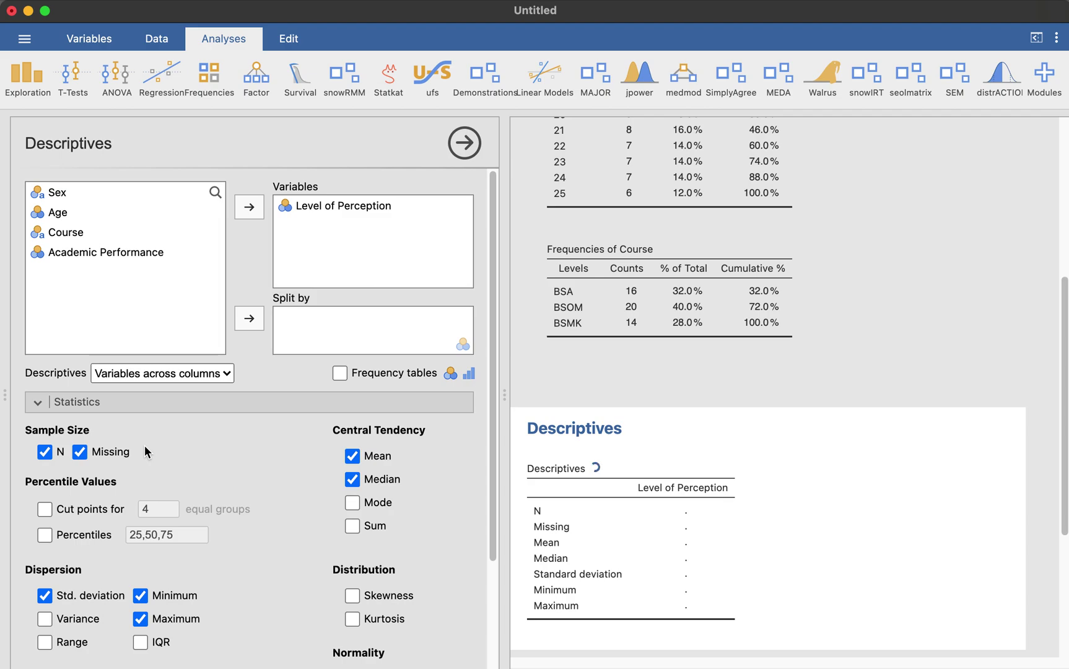
# - Drop Missing, Minimum and Maximum so Level of Perception shows only N, mean and SD
pyautogui.scroll(-2, 199, 466)
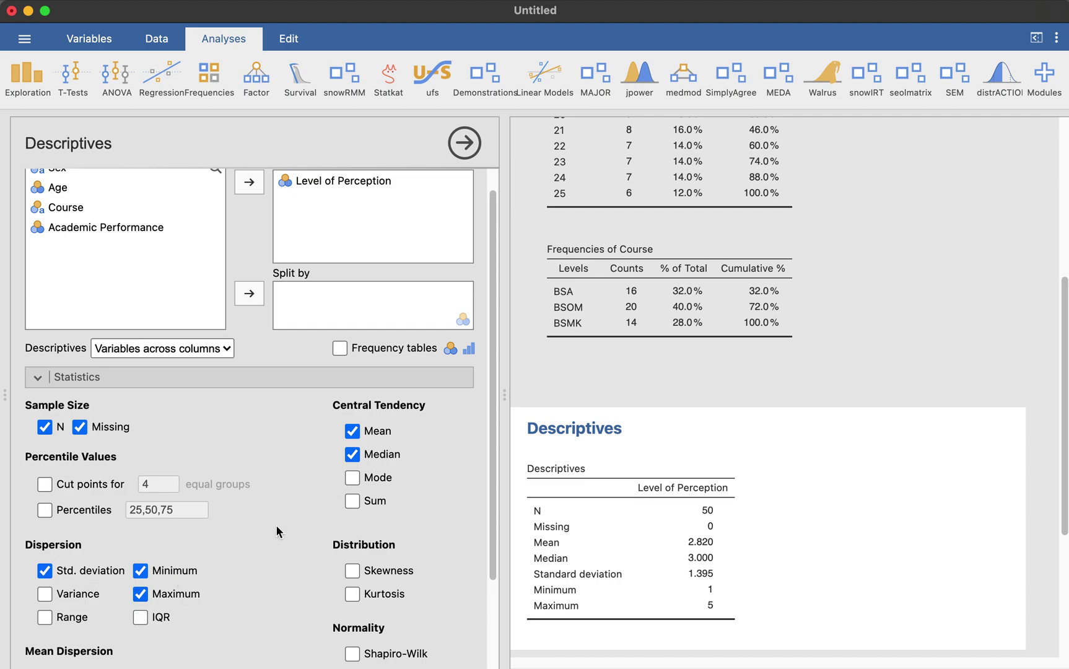
pyautogui.click(79, 427)
pyautogui.click(140, 570)
pyautogui.click(141, 594)
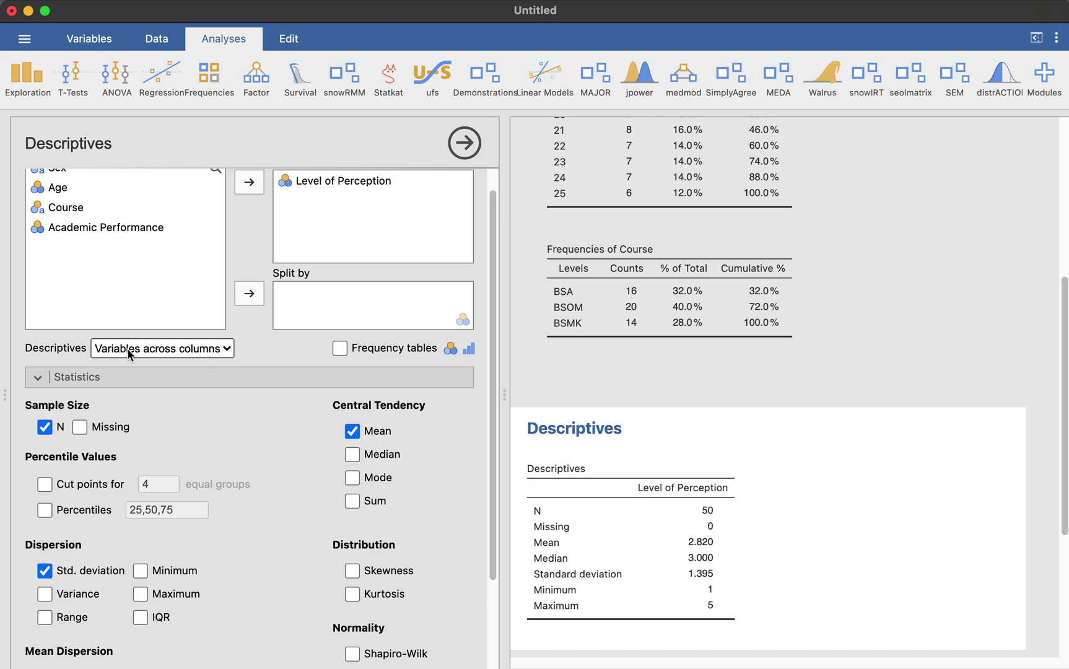
pyautogui.click(223, 355)
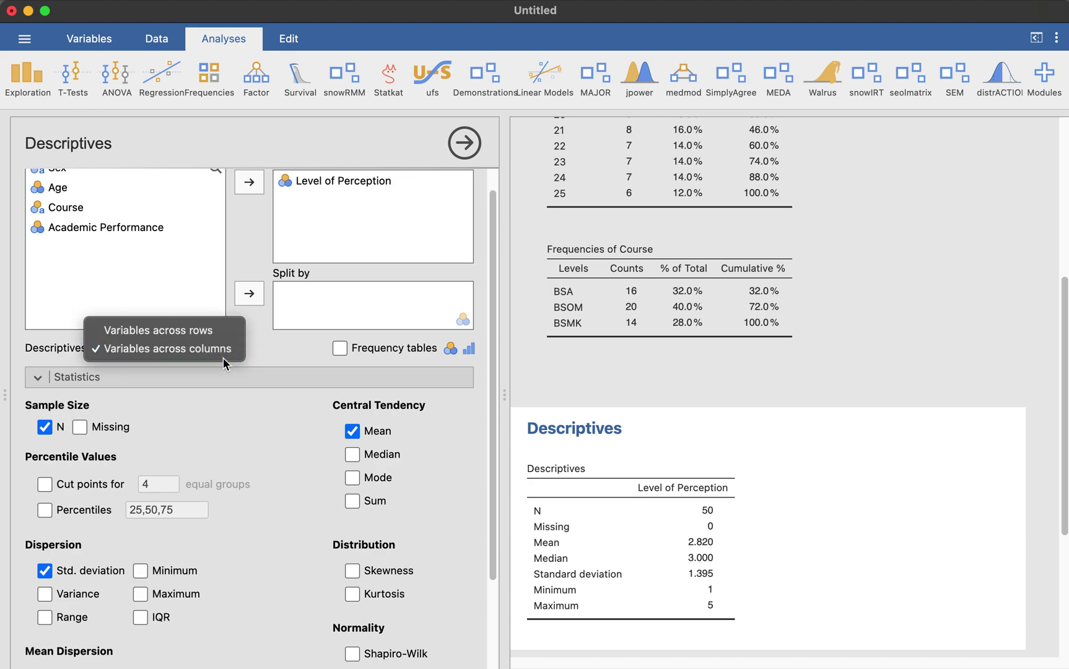
# - Lay variables across rows, giving Level of Perception N 50, mean 2.820, SD 1.395
pyautogui.click(221, 321)
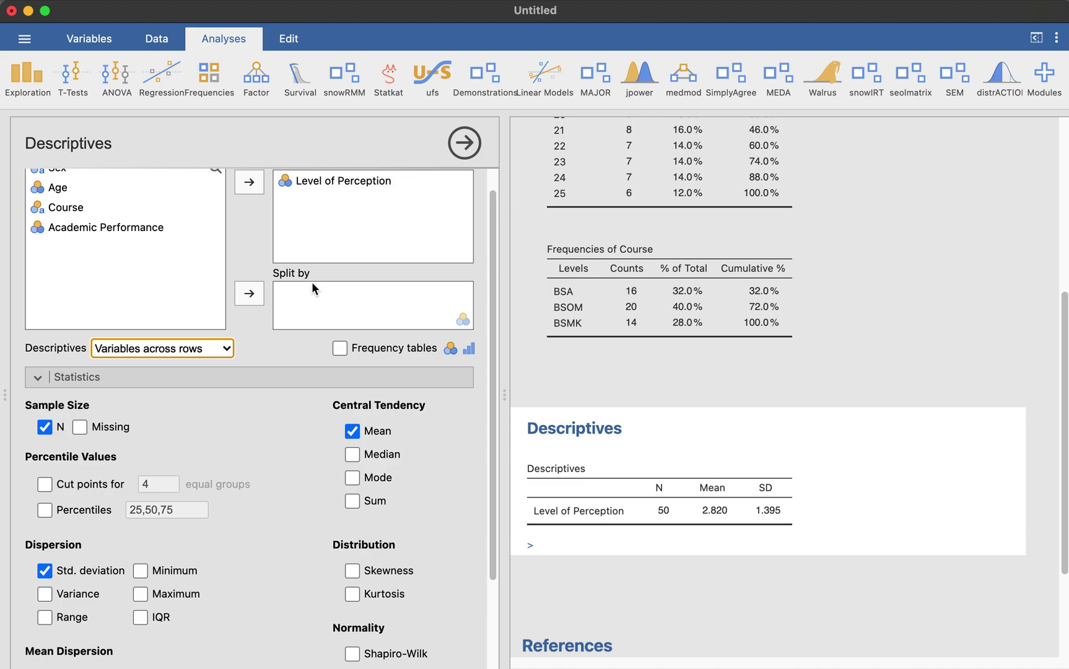
# - Start a third Descriptives analysis with Level of Perception as its variable
pyautogui.scroll(1, 197, 369)
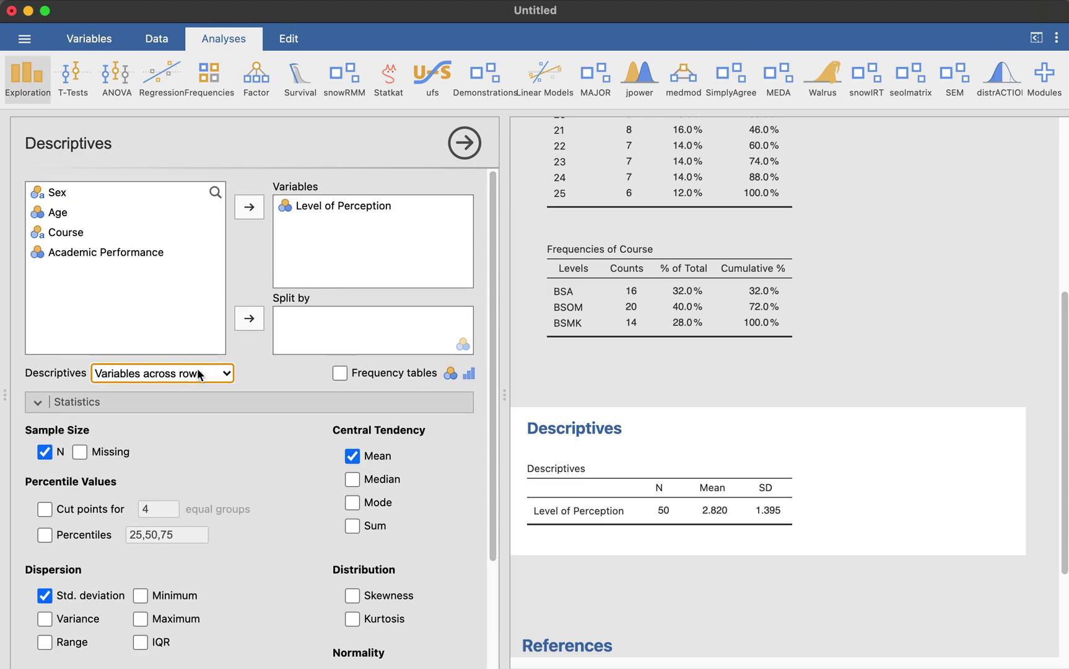
pyautogui.click(33, 86)
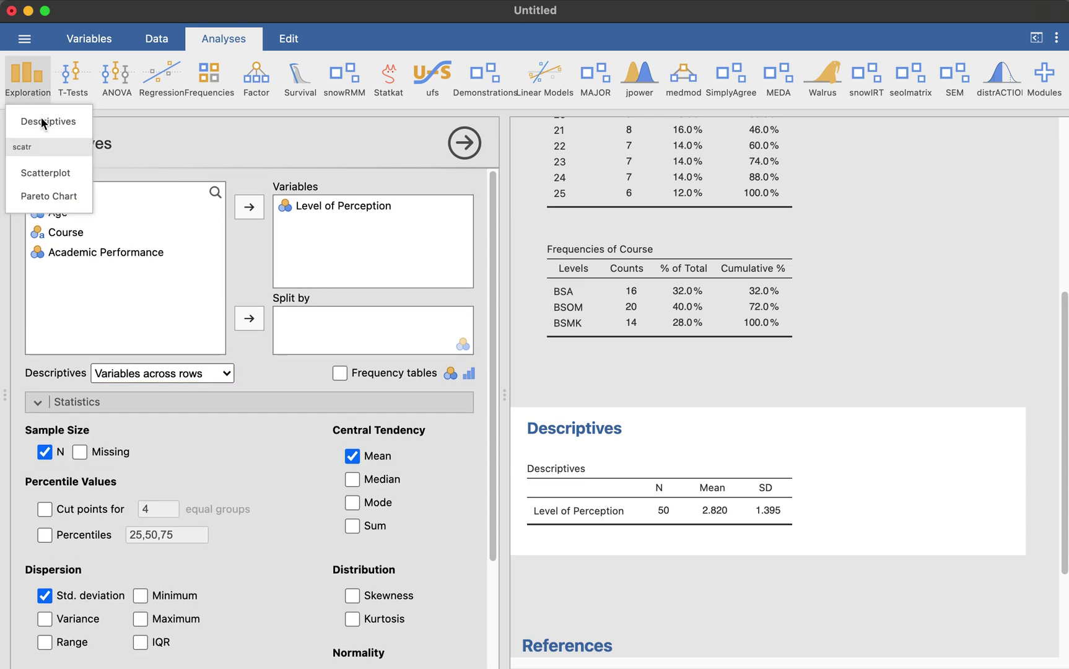
pyautogui.click(654, 480)
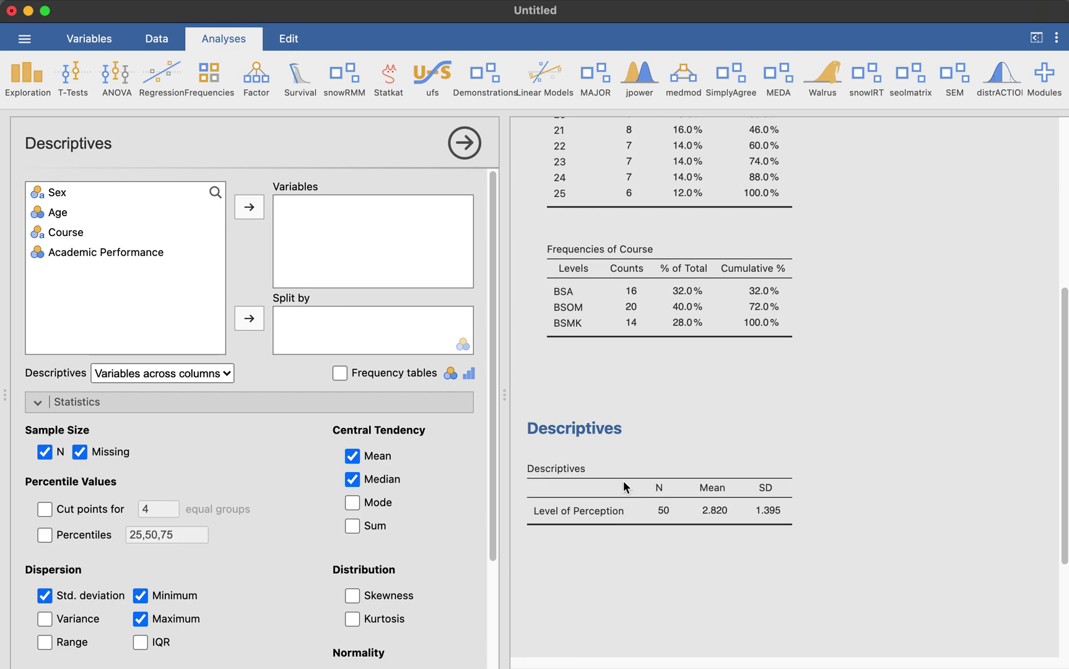
pyautogui.moveTo(106, 255); pyautogui.dragTo(356, 245)
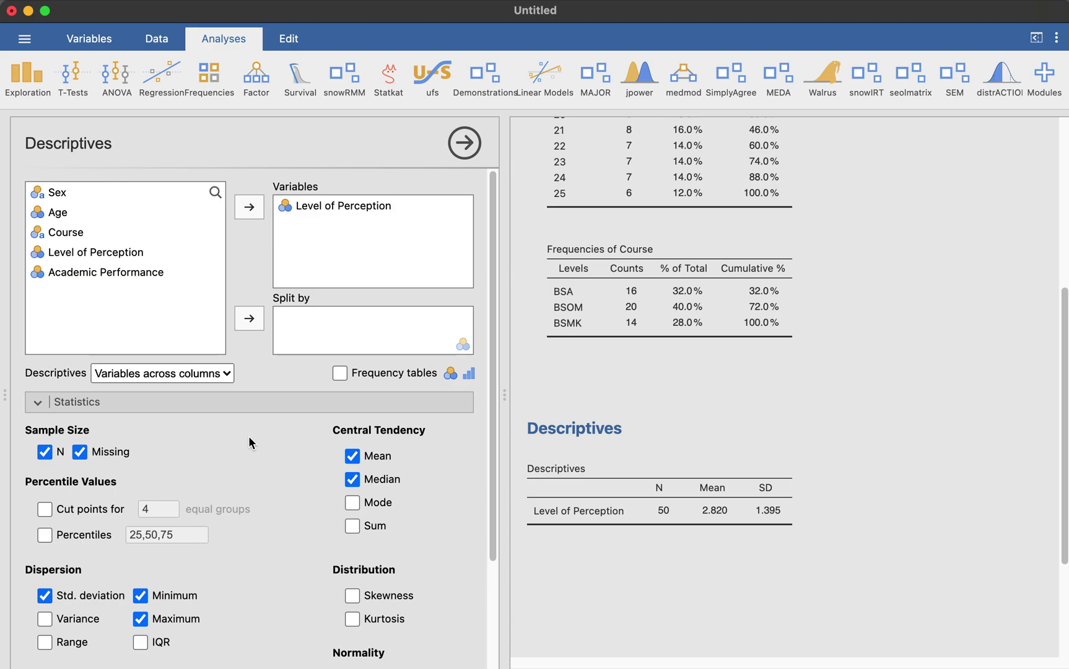
# - Limit the statistics to N, mean and SD by dropping Missing, Minimum and Maximum
pyautogui.click(86, 453)
pyautogui.click(141, 596)
pyautogui.click(141, 619)
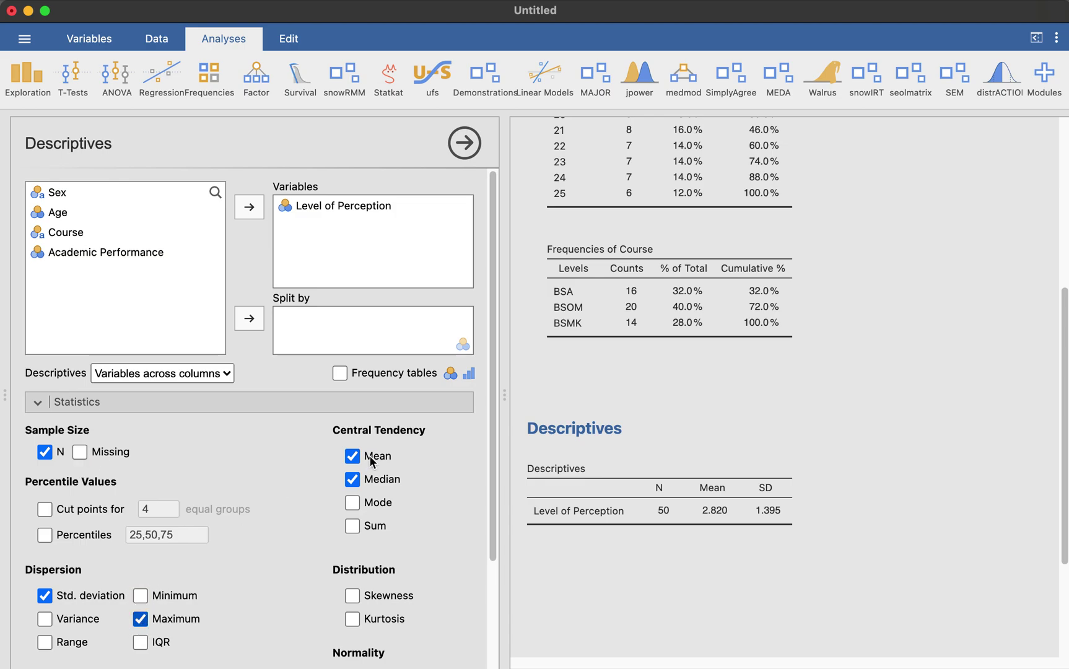
pyautogui.click(353, 456)
pyautogui.click(193, 373)
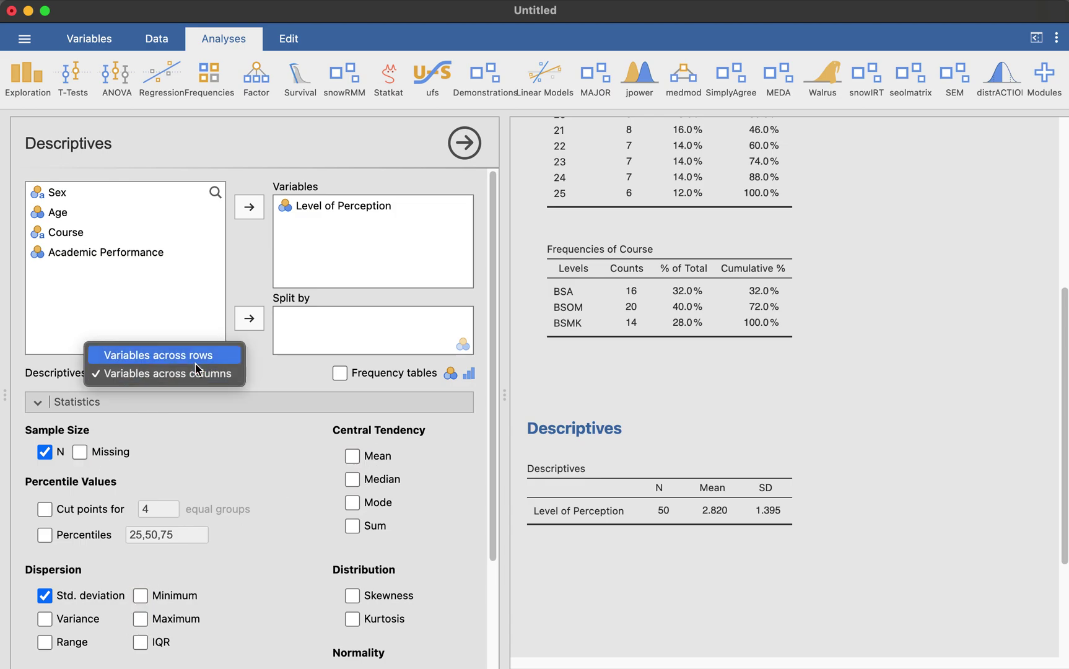
pyautogui.click(267, 385)
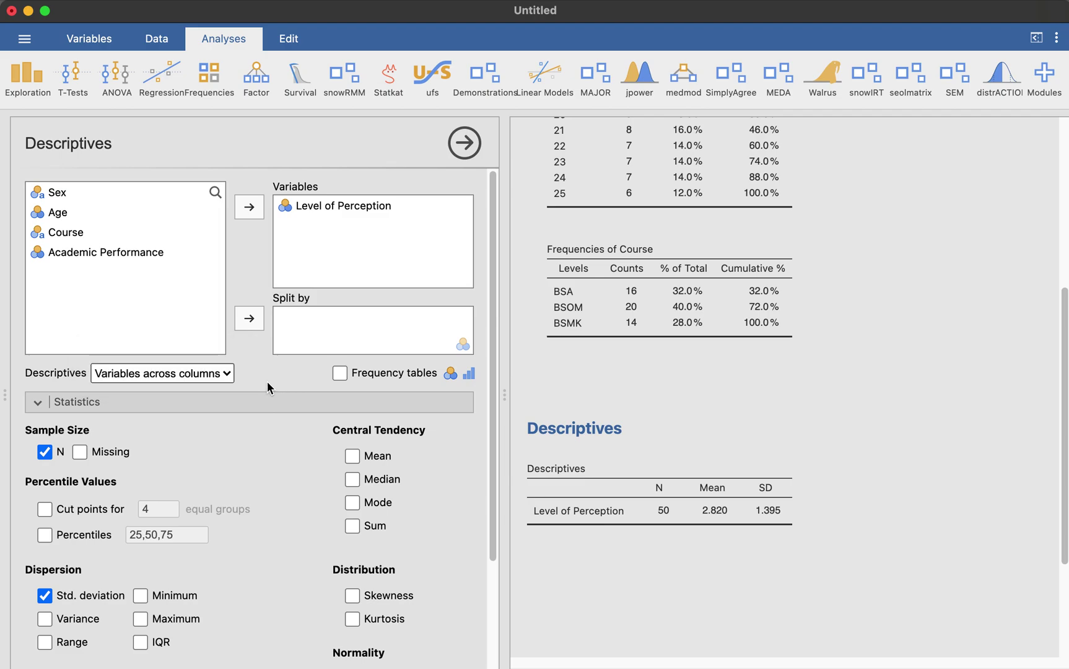
pyautogui.click(352, 456)
# - Set the table to variables across rows and split it by Course
pyautogui.click(210, 374)
pyautogui.press('Escape')
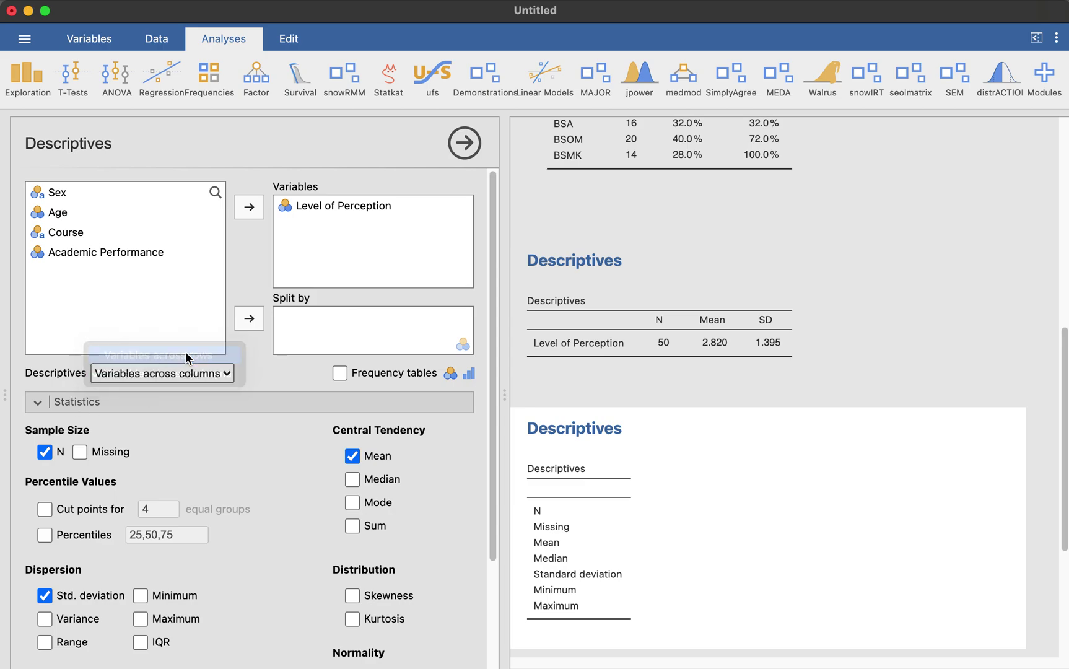
pyautogui.press('Up')
pyautogui.click(109, 210)
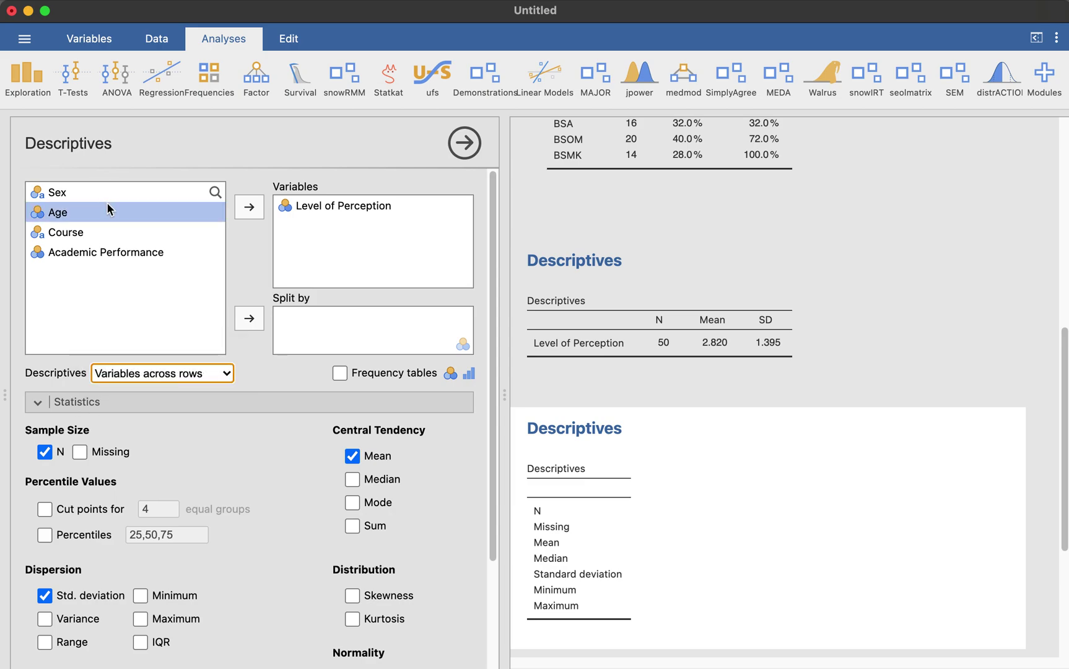
pyautogui.click(112, 233)
pyautogui.click(94, 197)
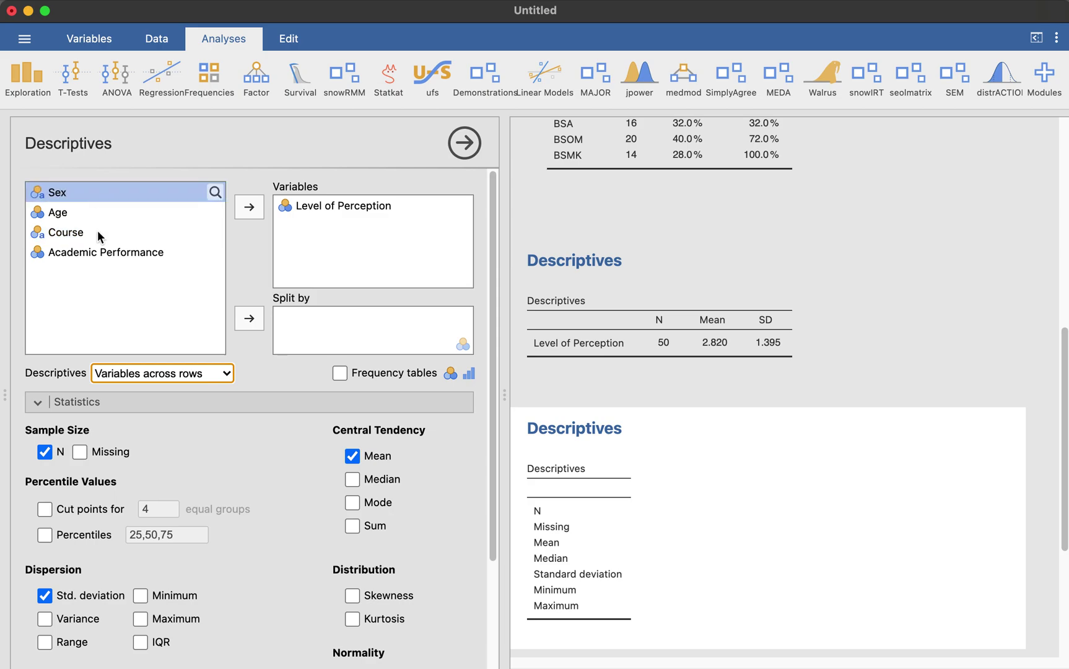
pyautogui.moveTo(97, 230); pyautogui.dragTo(383, 322)
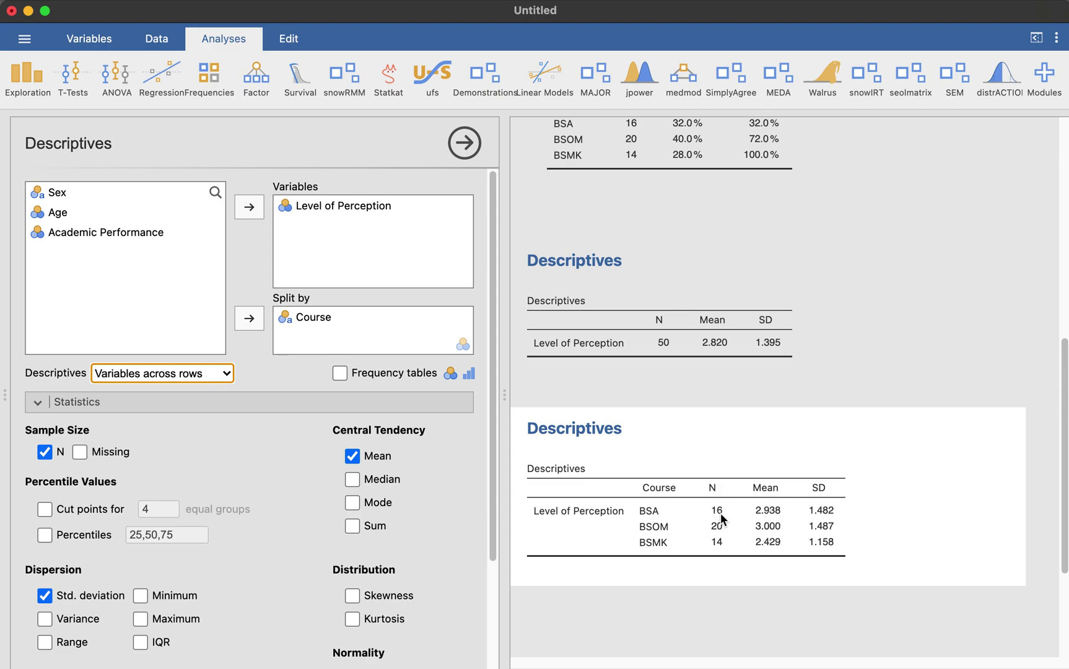
# - Review the Course breakdown: BSA mean 2.938, BSOM 3.000, BSMK 2.429
pyautogui.click(675, 569)
# - Start a fourth Descriptives analysis with Academic Performance as its variable
pyautogui.click(36, 79)
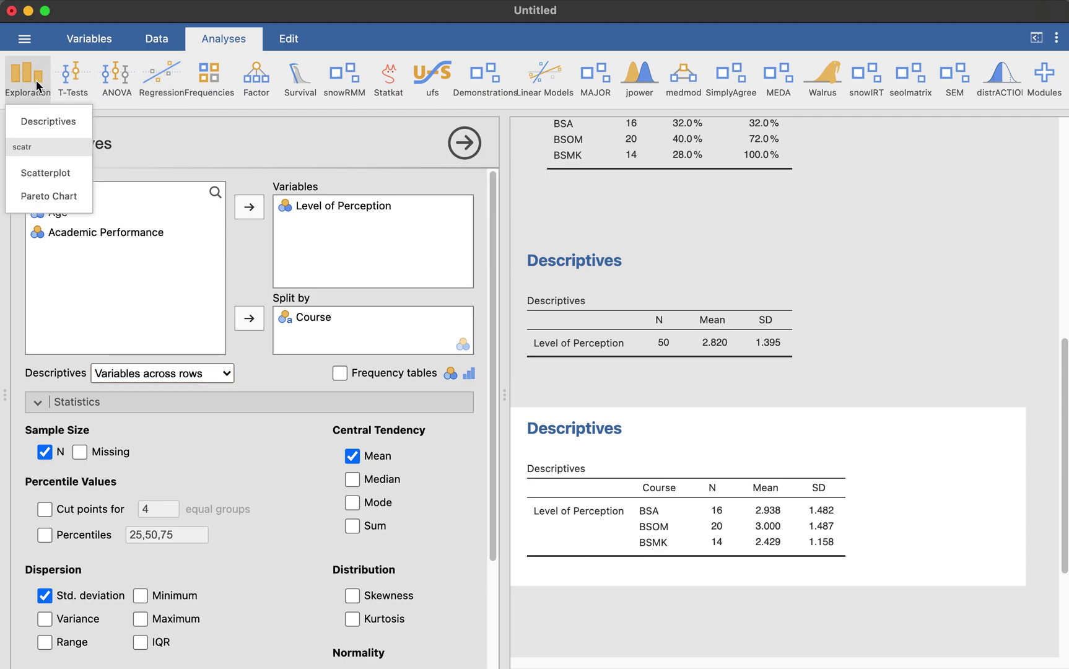
pyautogui.click(60, 124)
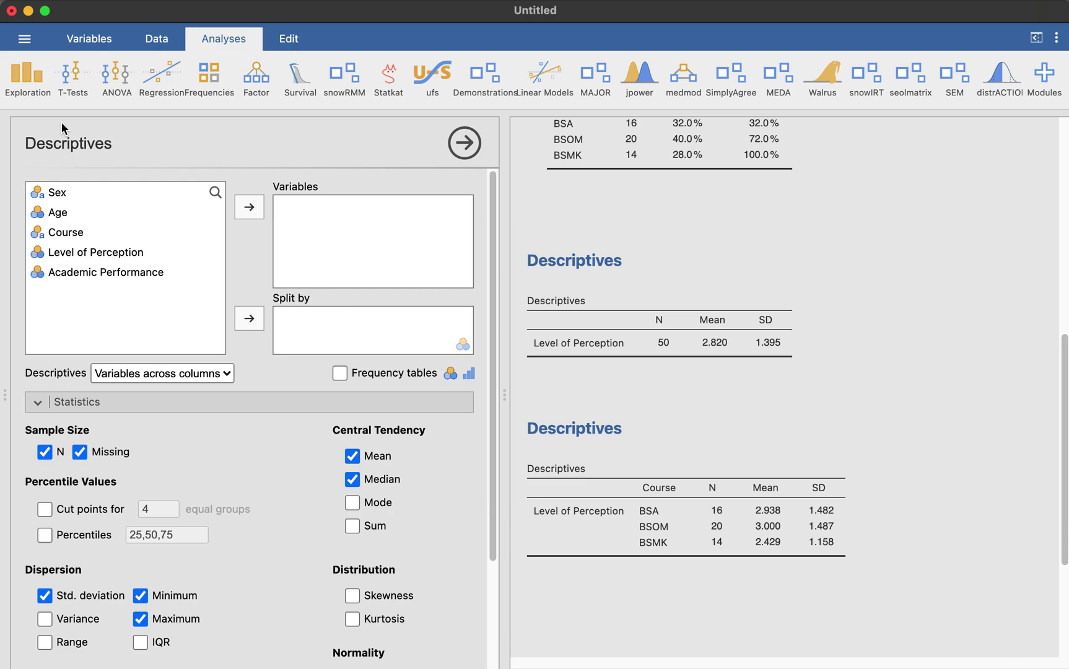
pyautogui.click(146, 273)
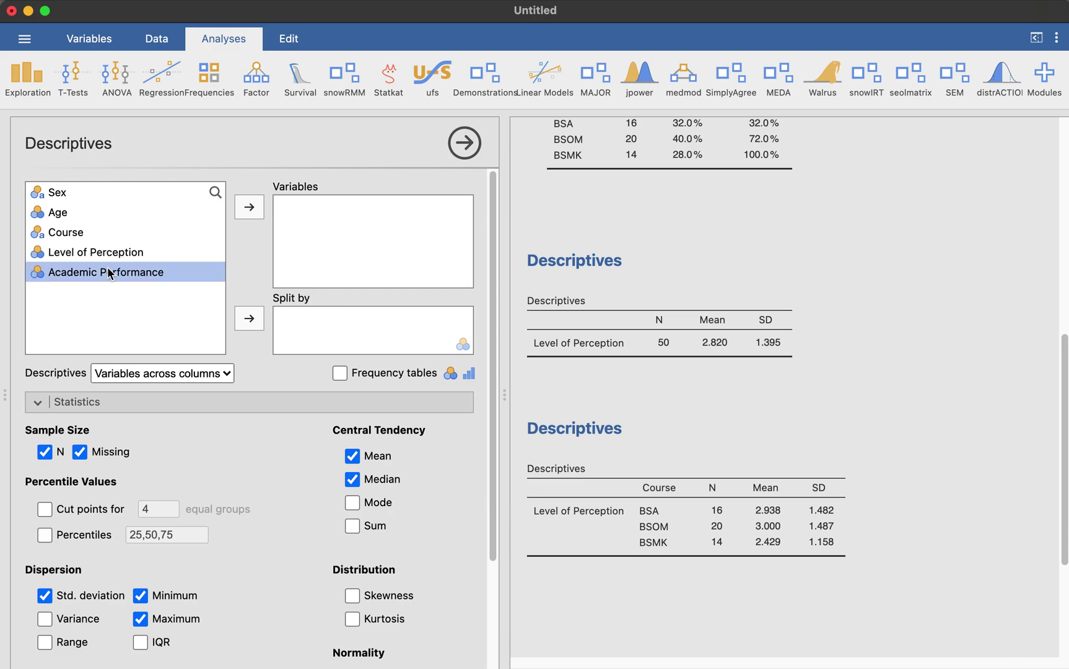
pyautogui.moveTo(62, 271); pyautogui.dragTo(330, 227)
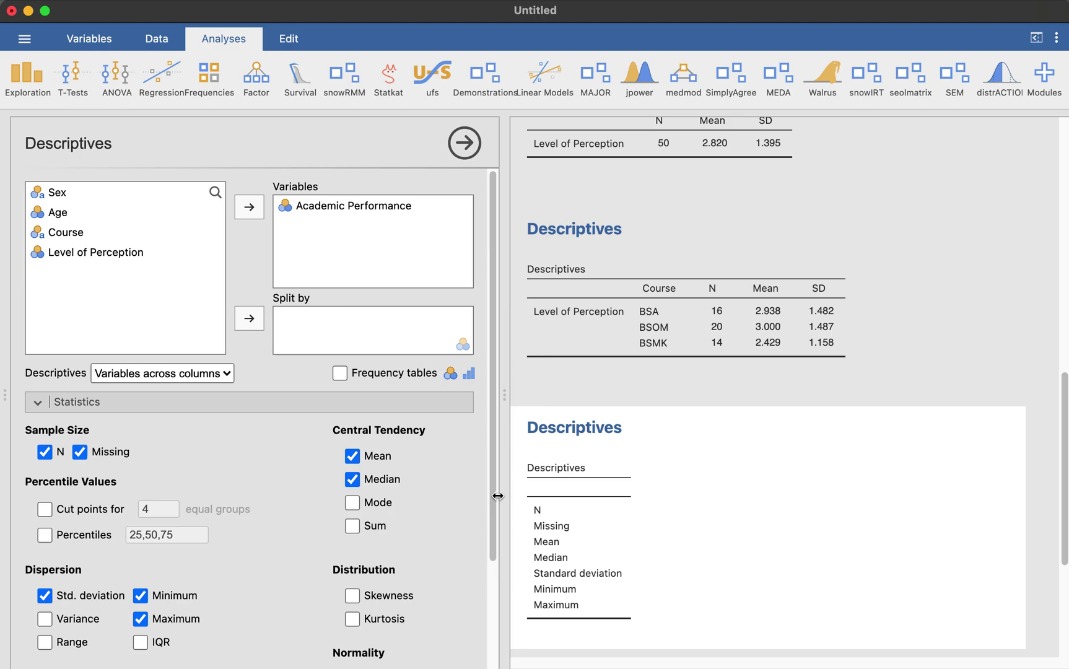
# - Drop Missing, Minimum and Median and lay variables across rows (N 50, mean 88.760, SD 6.539)
pyautogui.click(79, 452)
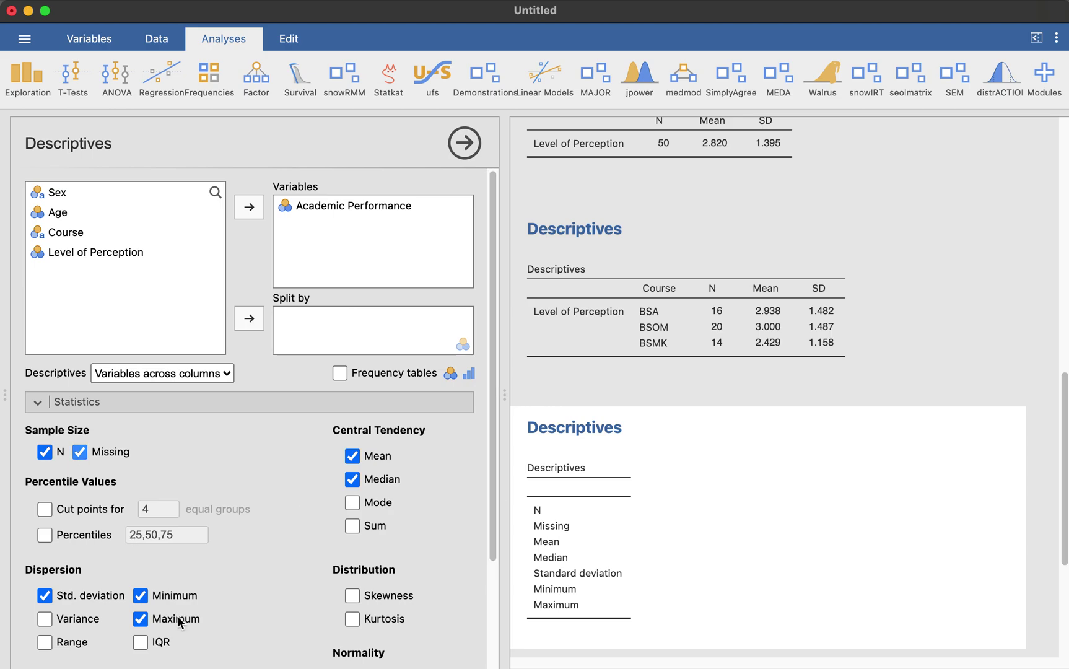
pyautogui.click(141, 596)
pyautogui.click(366, 480)
pyautogui.click(222, 372)
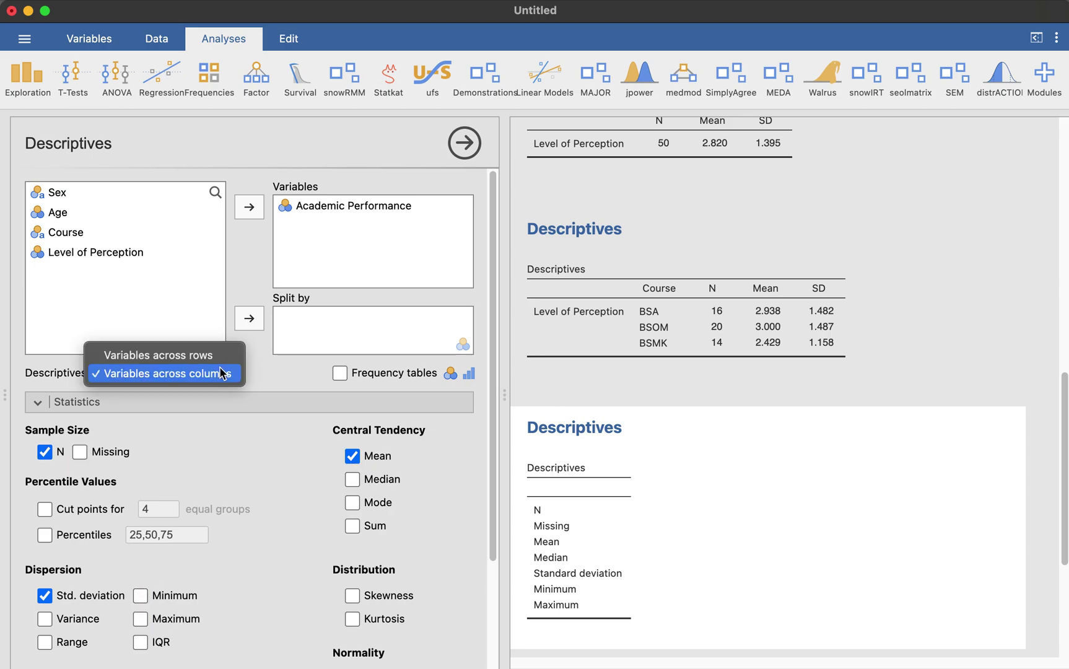
pyautogui.click(213, 358)
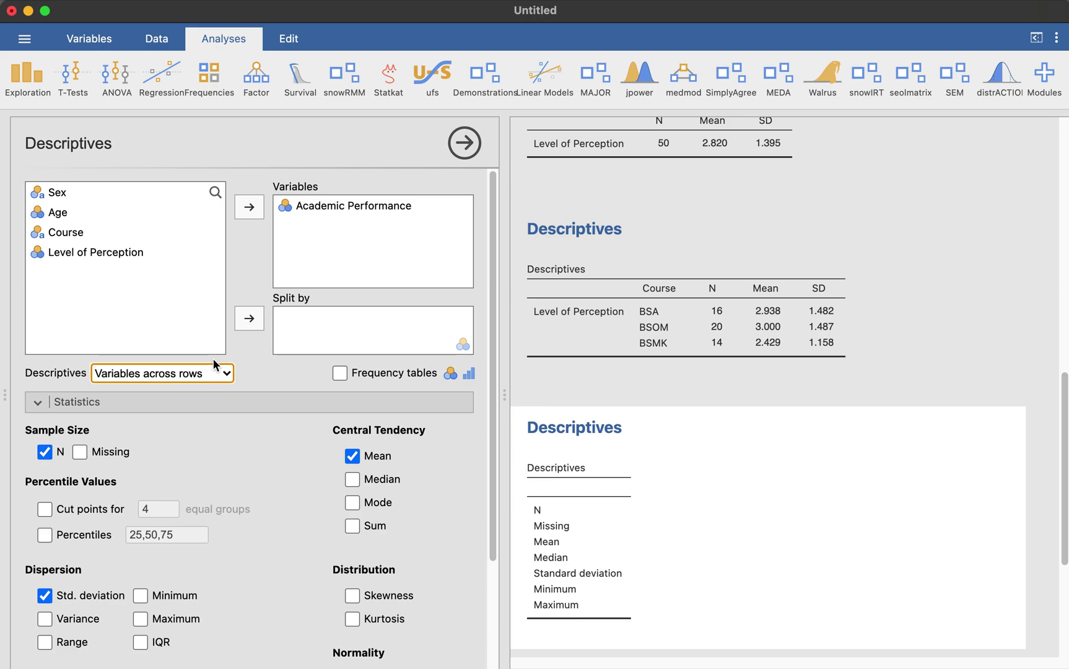
pyautogui.click(270, 369)
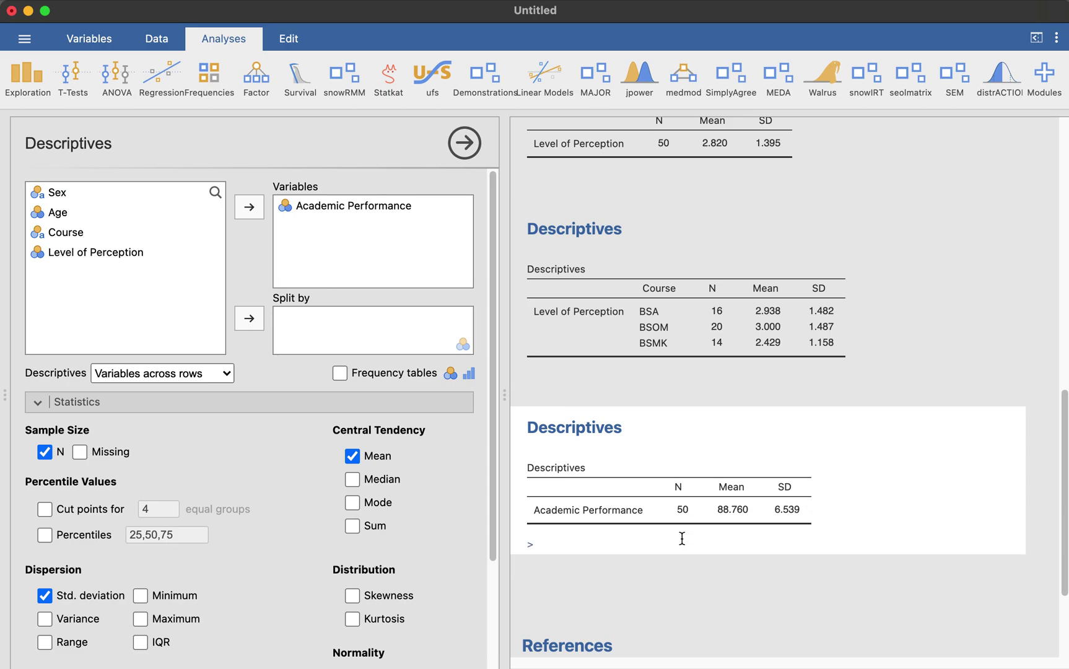
# - Let the fourth Descriptives table finish: Academic Performance N 50, mean 88.760, SD 6.539
pyautogui.click(712, 509)
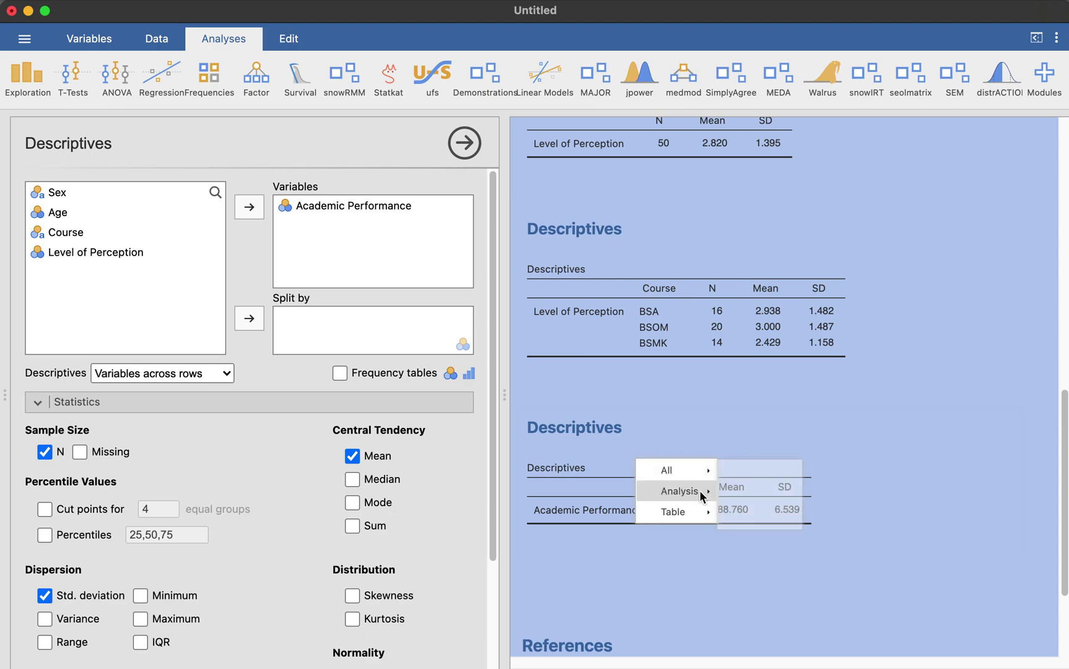
pyautogui.moveTo(700, 490)
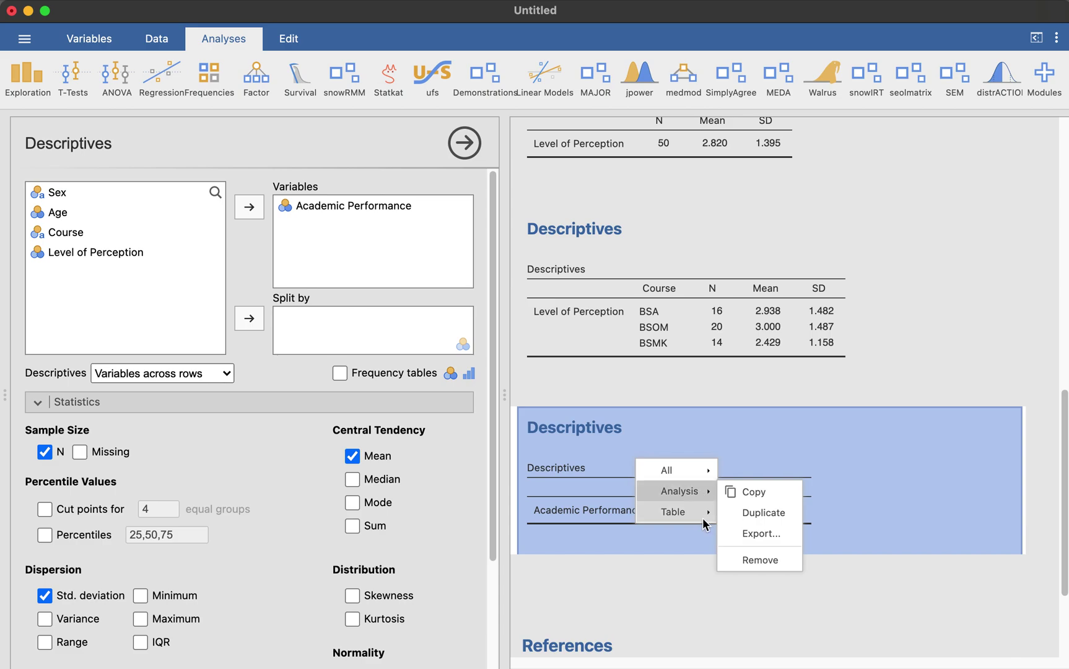
pyautogui.moveTo(703, 514)
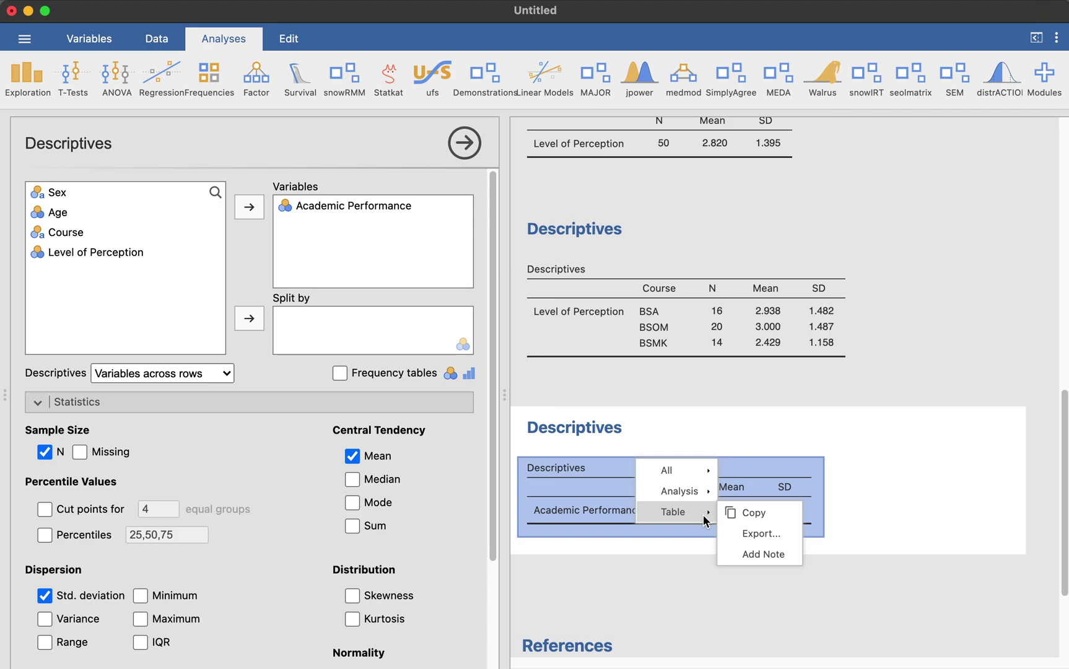
pyautogui.click(99, 233)
# - Add Course as the Split by variable for the Academic Performance descriptives
pyautogui.click(248, 319)
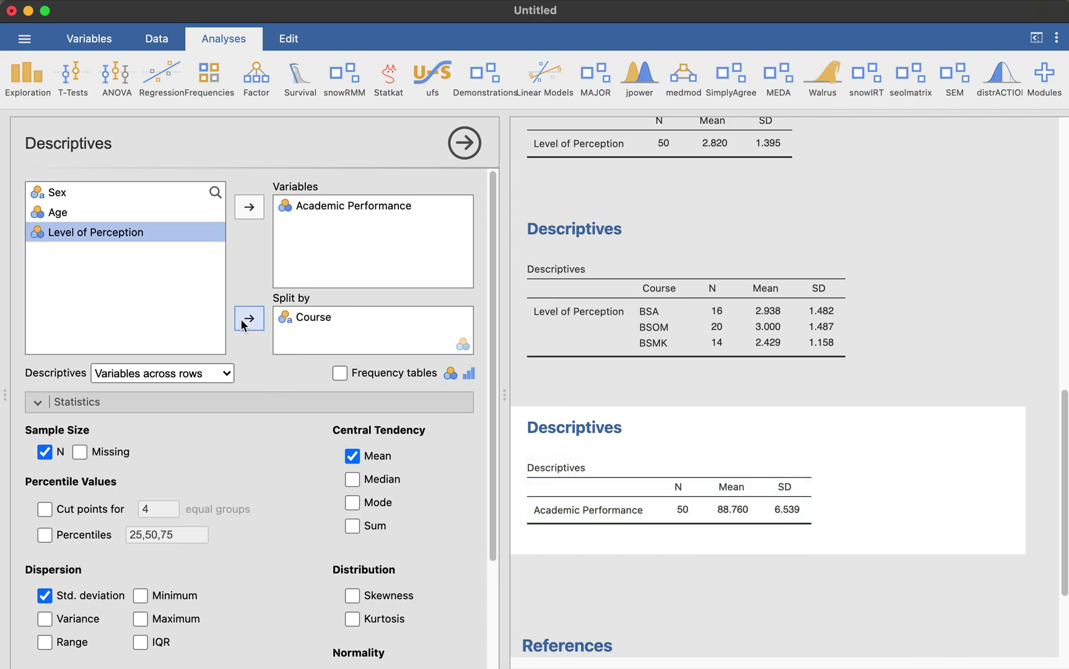